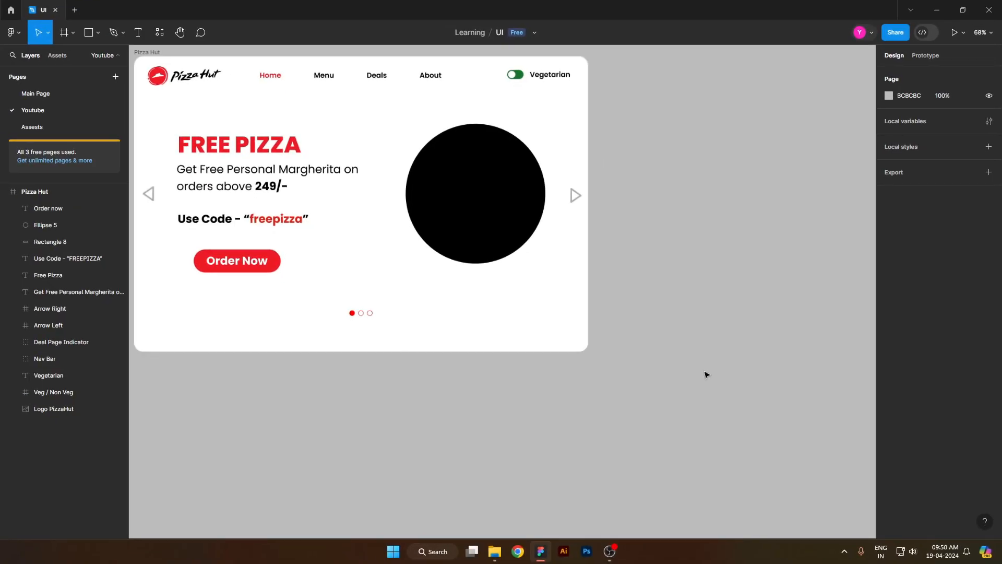
Step: Place the pepperoni pizza image from the Videos folder on the empty canvas beside the Pizza Hut frame, at about 517 × 517
key(ctrl+shift+k)
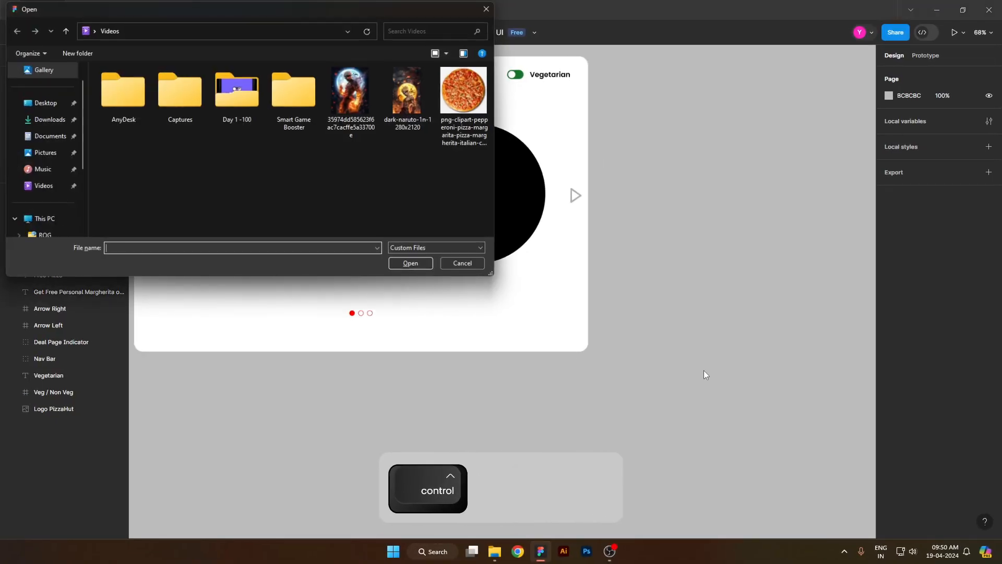
double_click(466, 90)
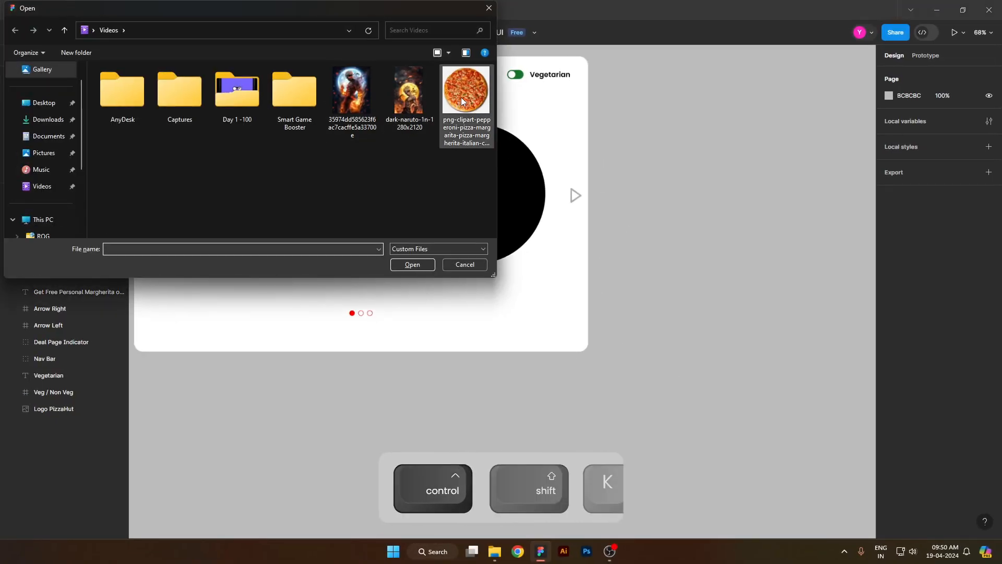
drag(650, 172, 663, 404)
Step: Remove the pizza image's background with the Icons8 Background Remover plugin
right_click(758, 268)
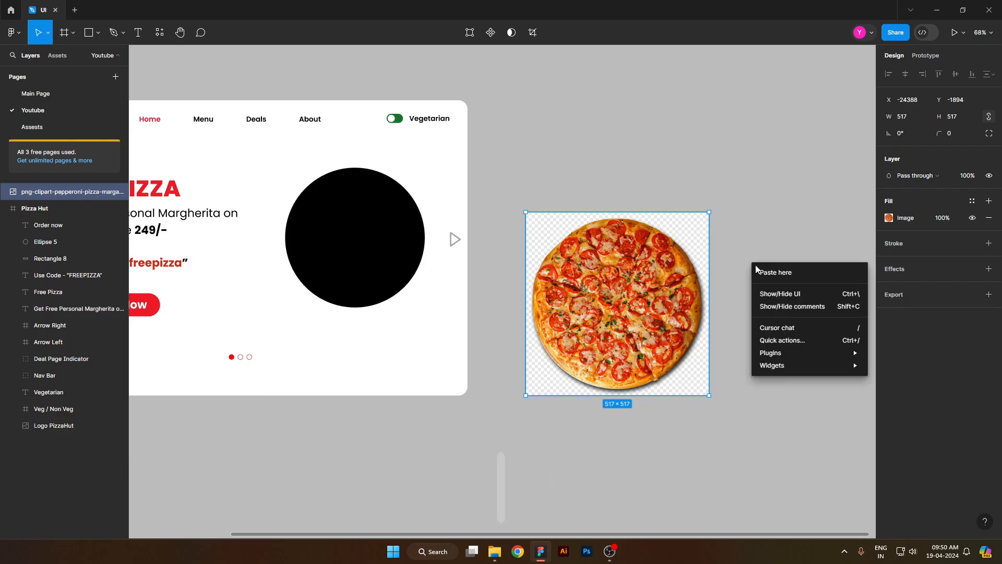
mouse_move(782, 355)
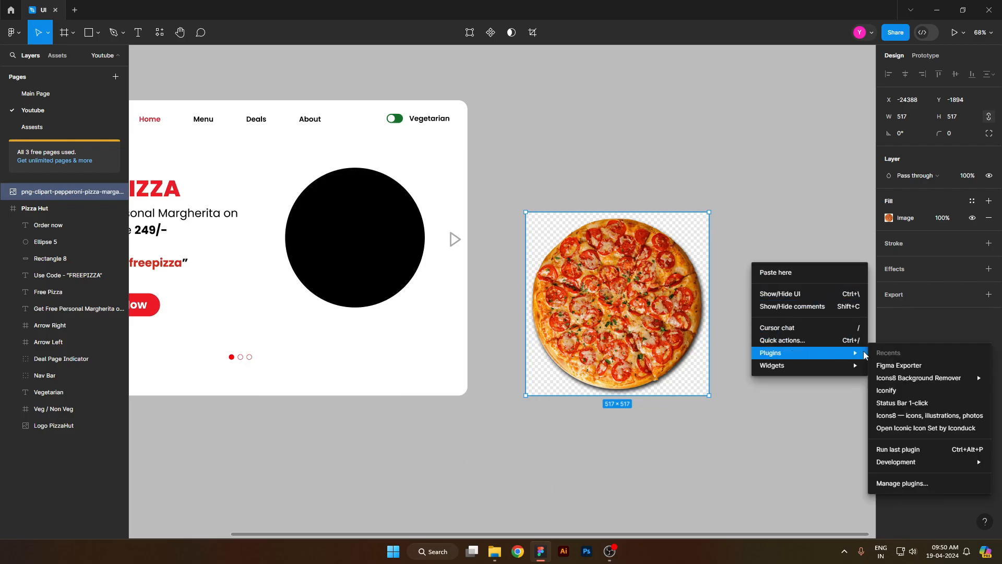
mouse_move(922, 378)
click(812, 377)
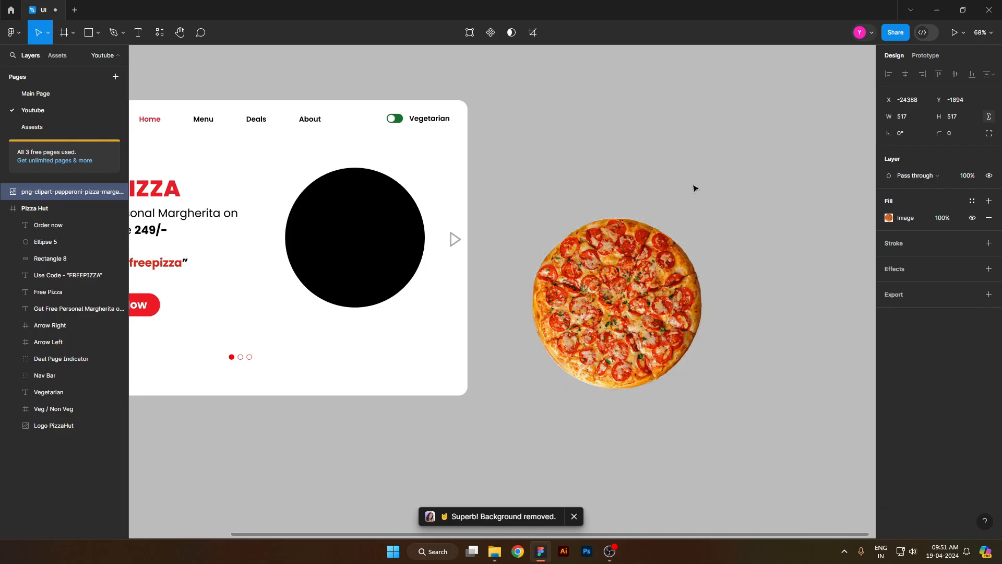
Step: Rename the pizza image layer as "Pizza Png"
double_click(46, 196)
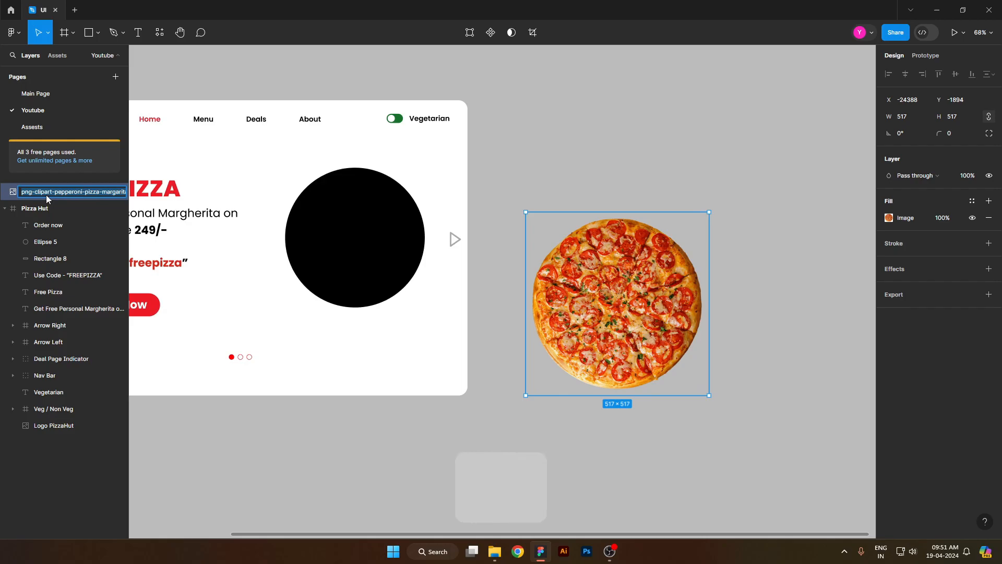
text(Pizza)
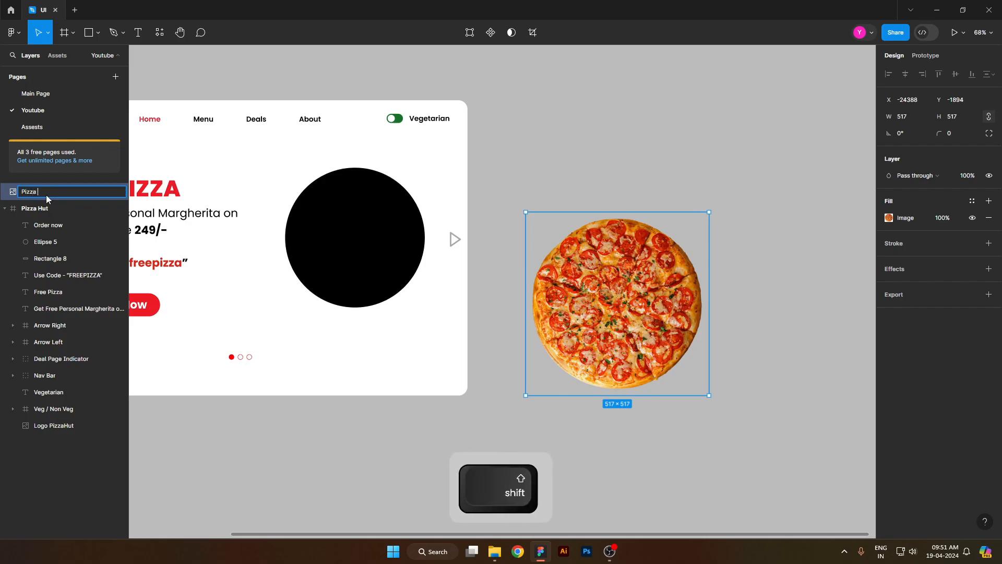
text( Png)
key(Return)
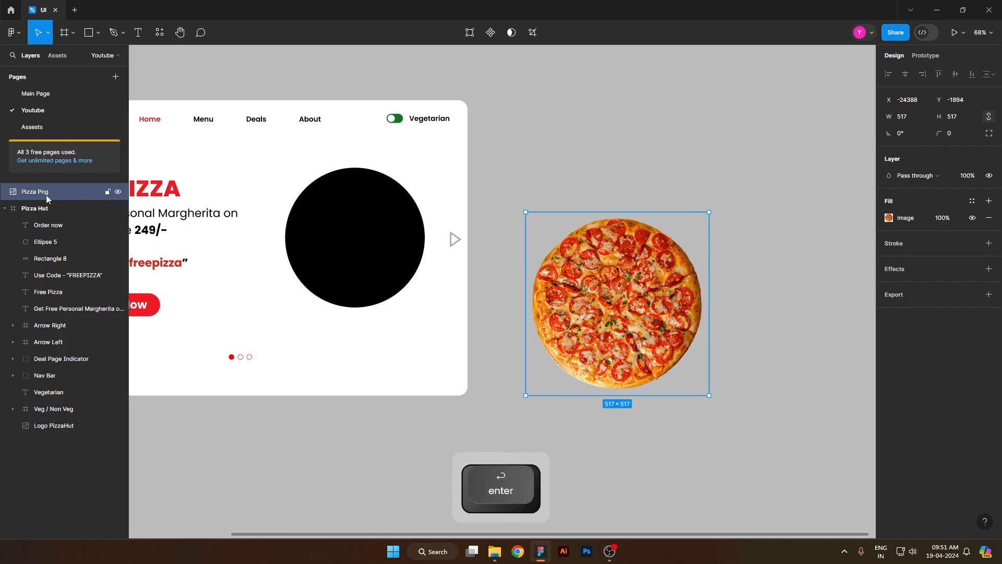
Step: Move the pizza image up beside the Pizza Hut frame and draw a 517 × 517 frame exactly around it
drag(630, 308, 610, 195)
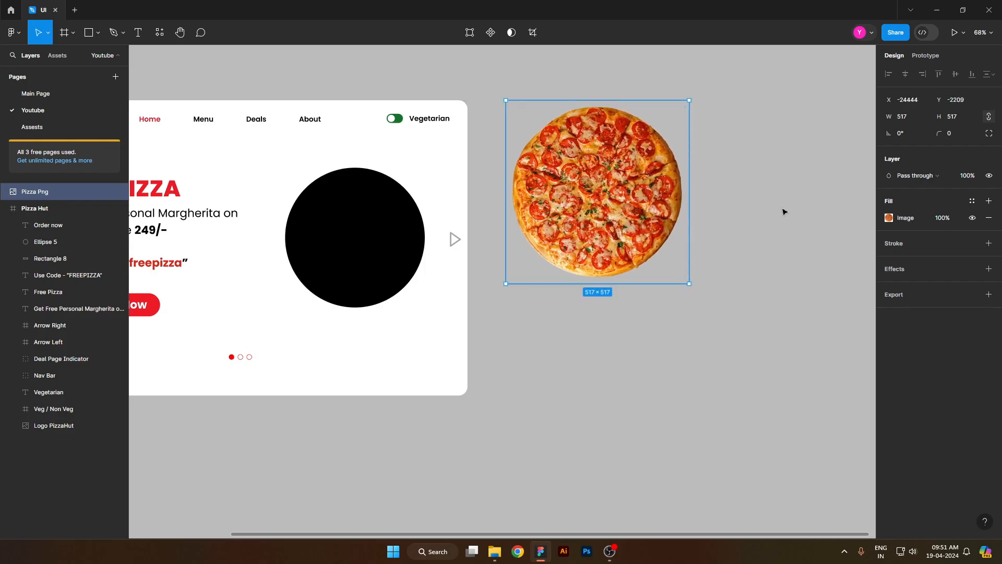
click(65, 32)
mouse_move(506, 101)
mouse_down()
mouse_move(689, 282)
mouse_move(708, 286)
mouse_move(689, 283)
mouse_up()
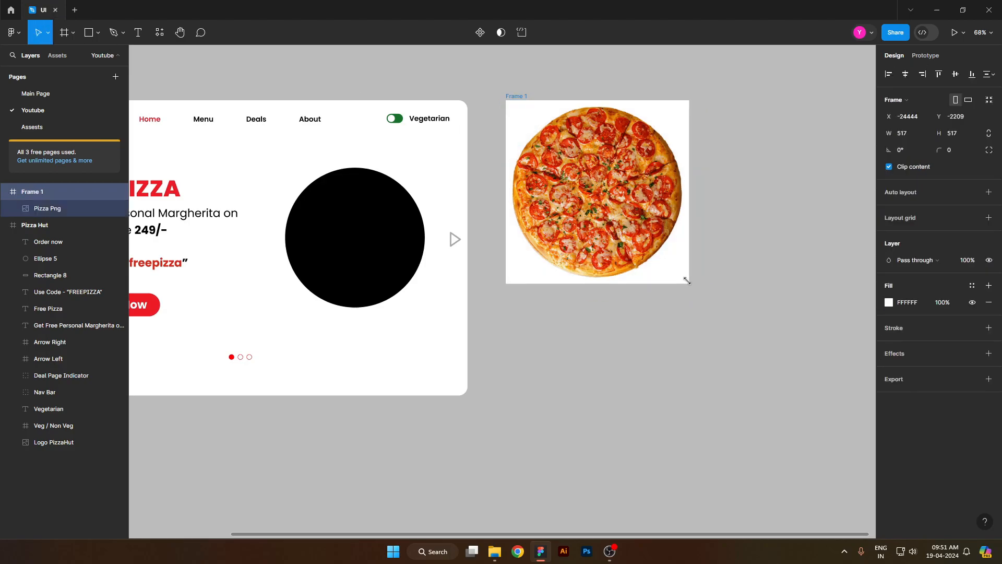
Step: Hide the white fill of the new frame around the pizza
click(701, 291)
click(677, 278)
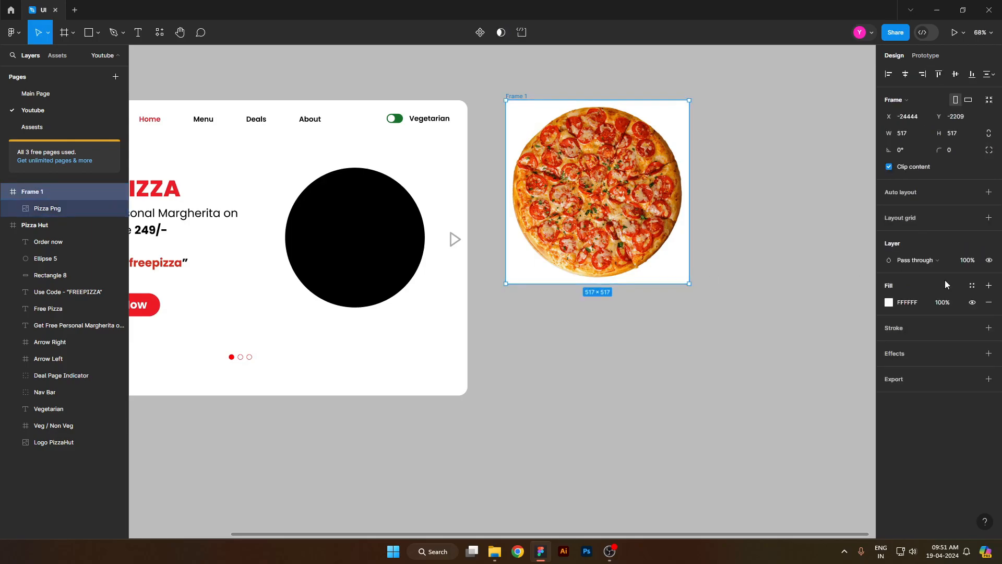
click(971, 303)
click(729, 352)
Step: Rename the frame around the pizza image as "Pizza"
click(525, 99)
text(Pi)
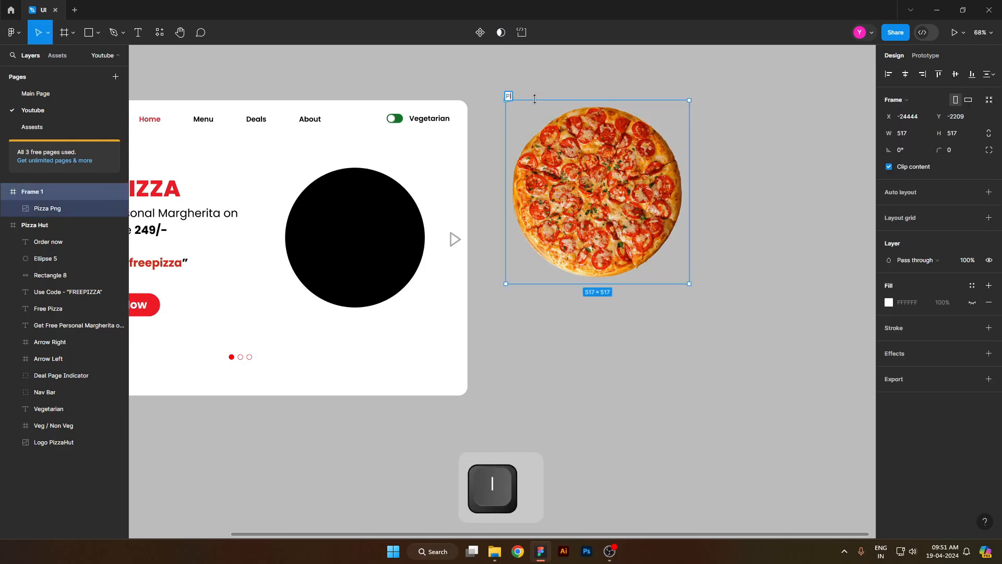
text(zza)
key(Return)
Step: Turn the Pizza frame into a component and add a variant property to it
drag(491, 81, 777, 333)
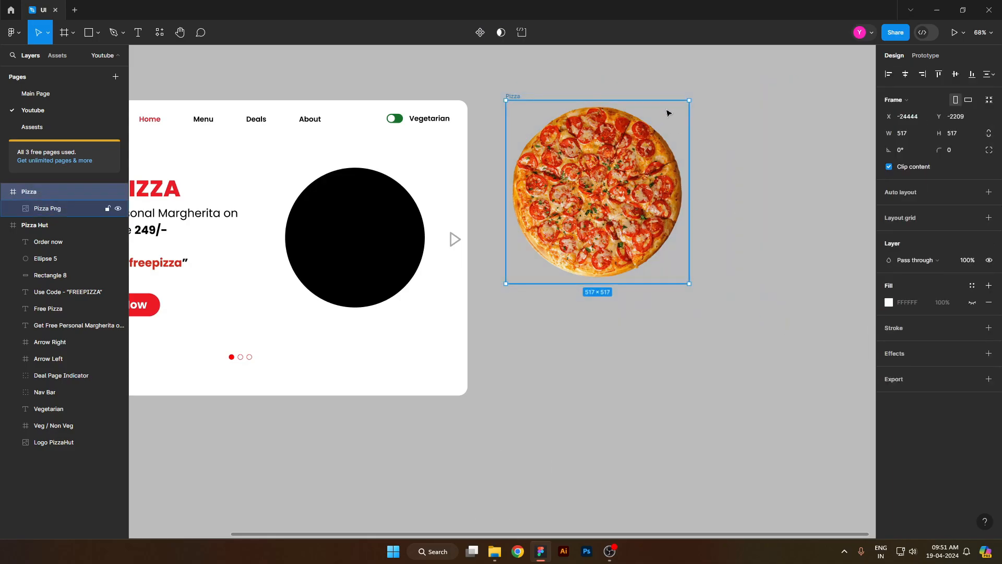
click(480, 34)
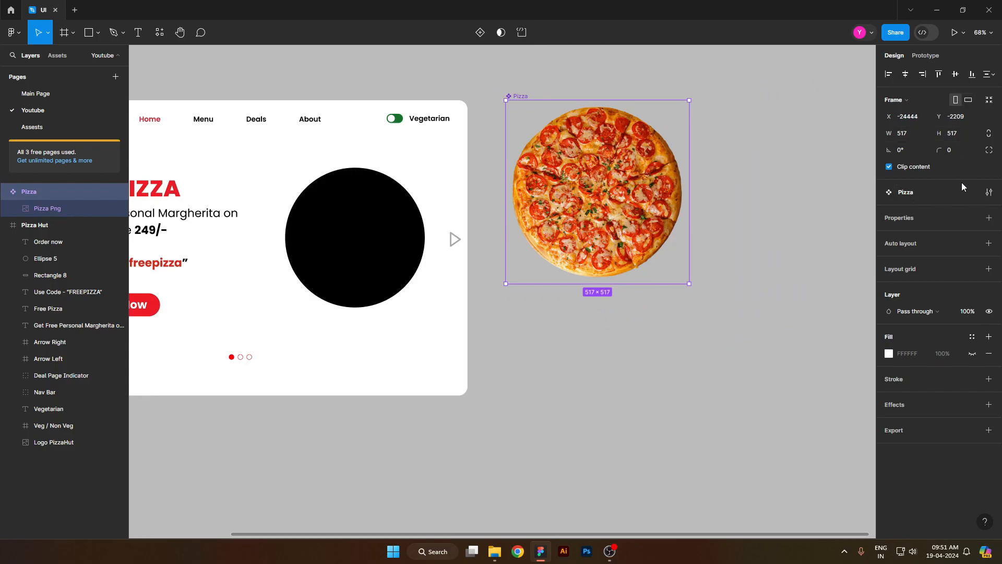
click(990, 218)
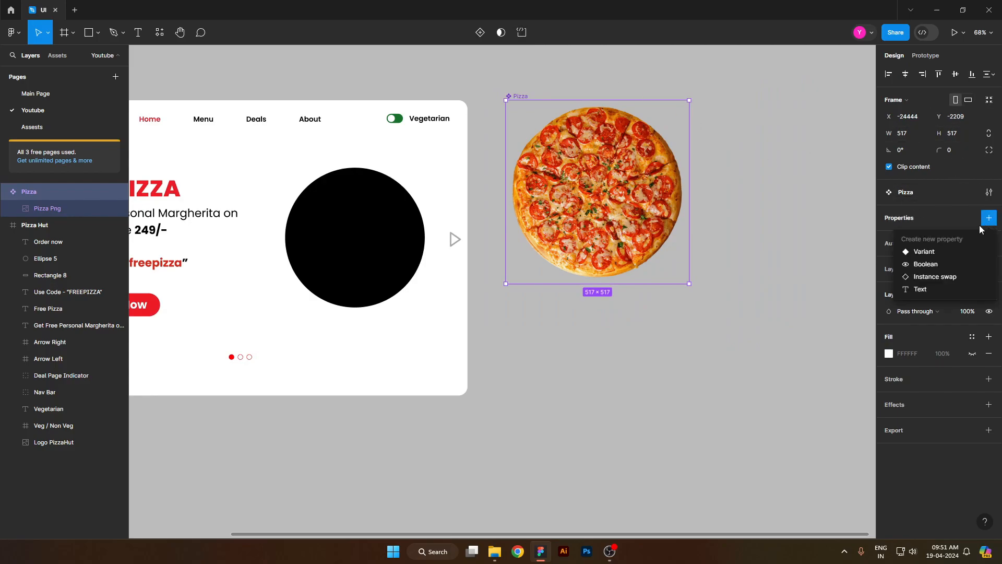
click(925, 254)
Step: Add three more variants to the Pizza component, stacked below the default one
click(598, 310)
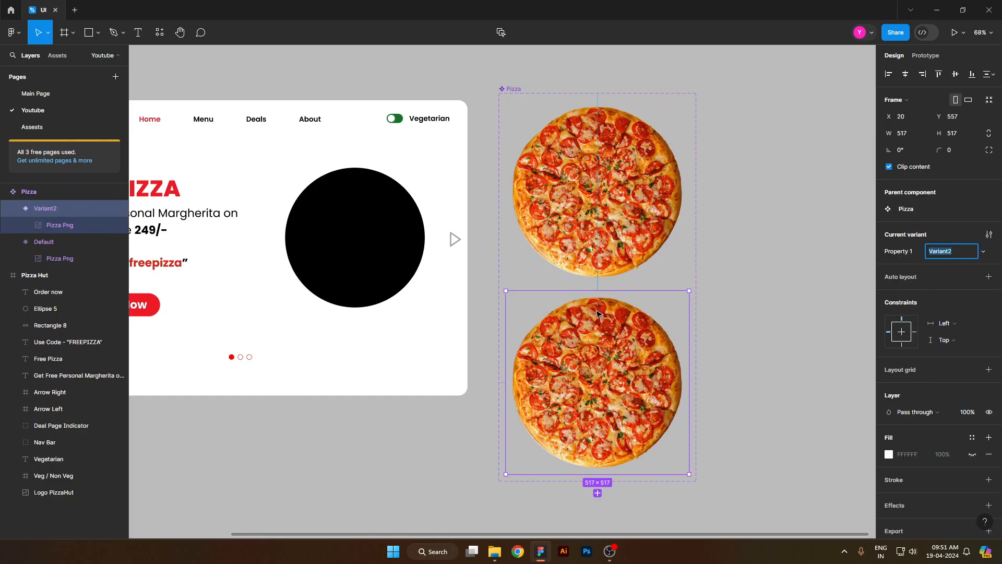
scroll(660, 345, down, 2)
click(599, 458)
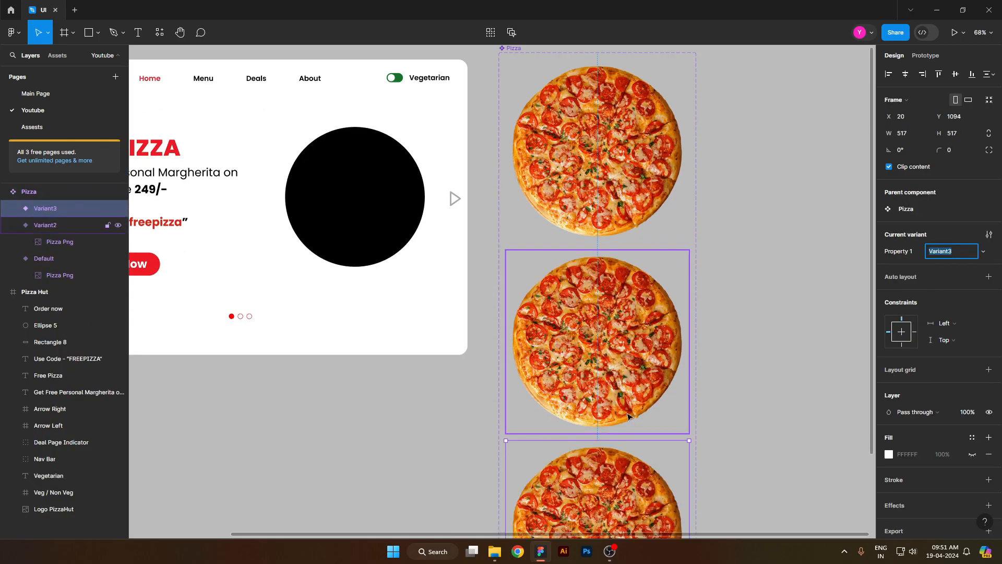
scroll(600, 449, down, 3)
scroll(627, 459, down, 2)
click(554, 419)
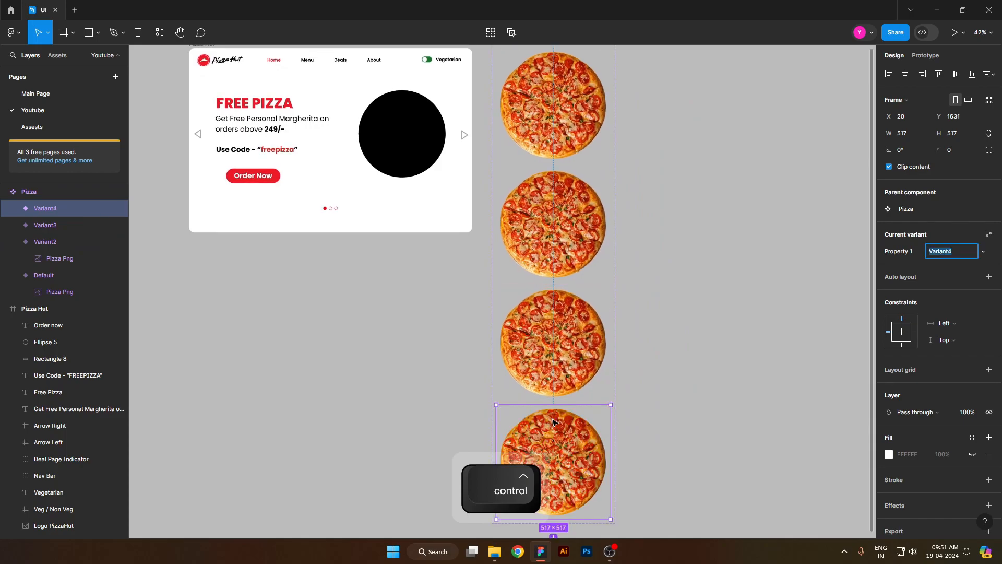
Step: Set the rotation of the pizza image inside Variant2 to 90°
drag(667, 345, 642, 385)
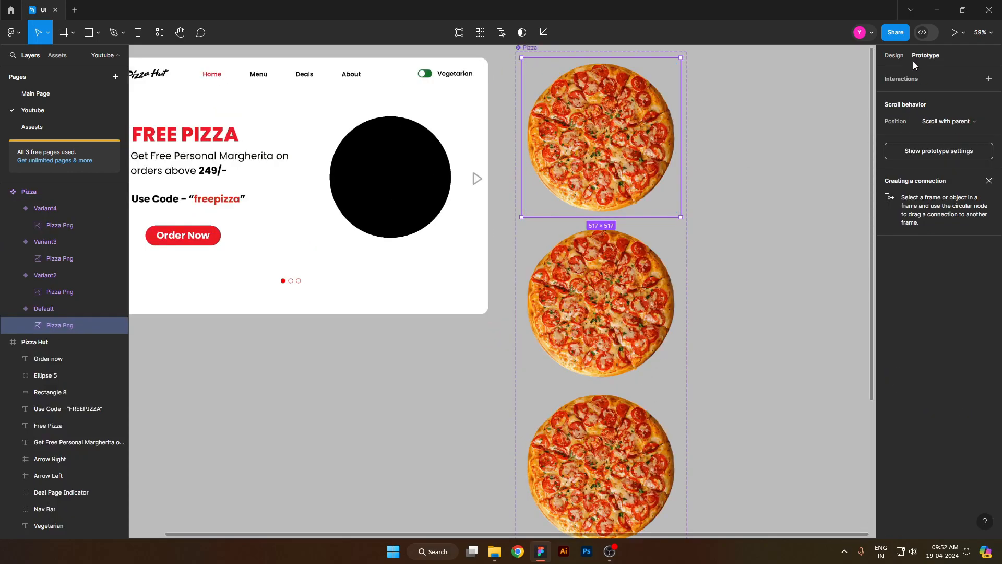
click(901, 58)
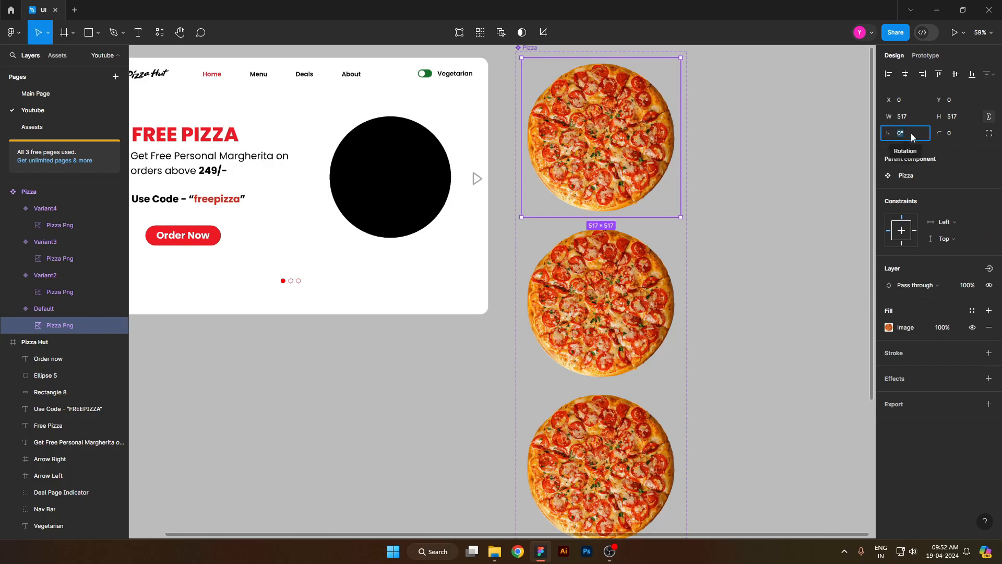
click(601, 303)
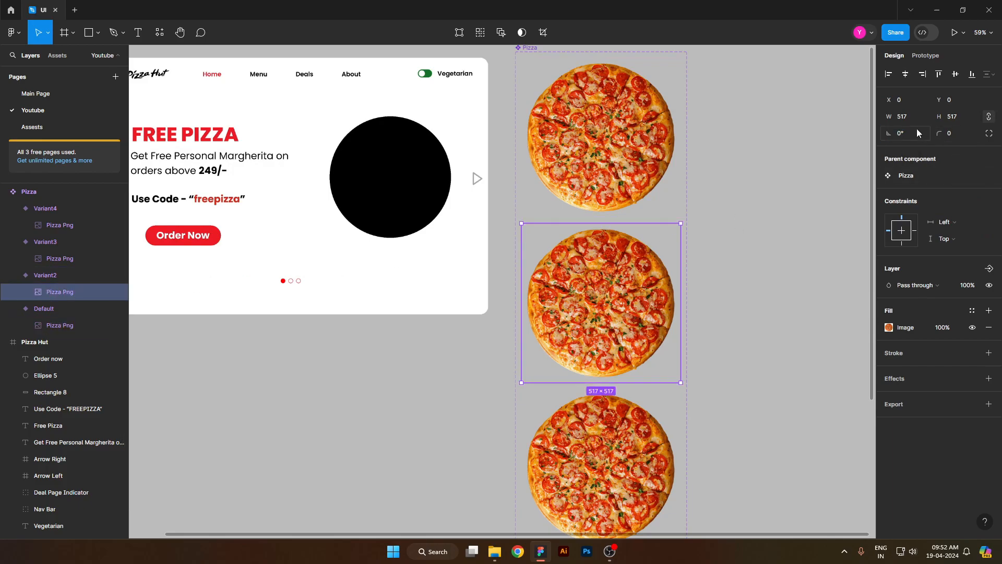
text(90)
key(Return)
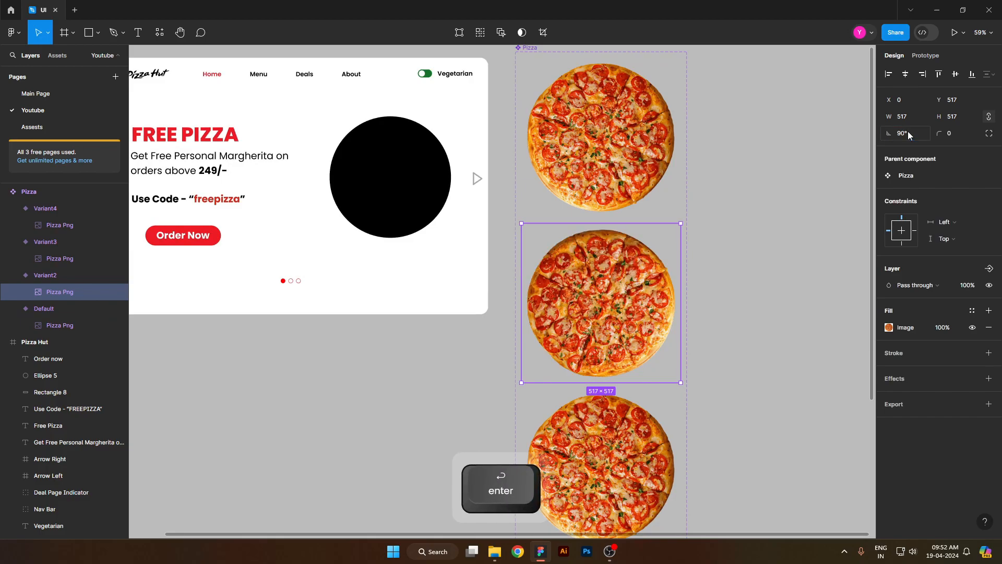
Step: Set the rotation of the pizza image inside Variant2 to -90°
click(902, 134)
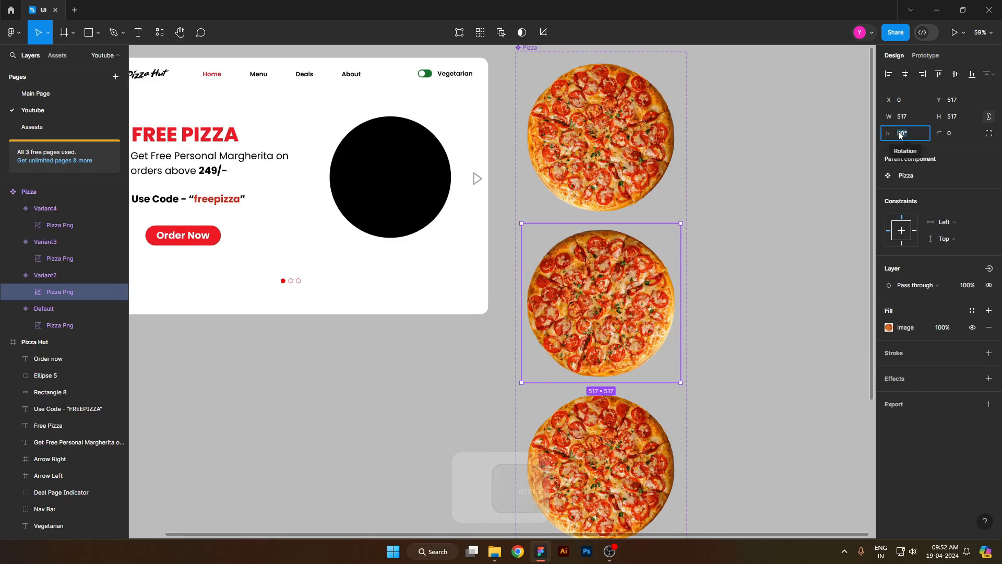
text(9)
key(Return)
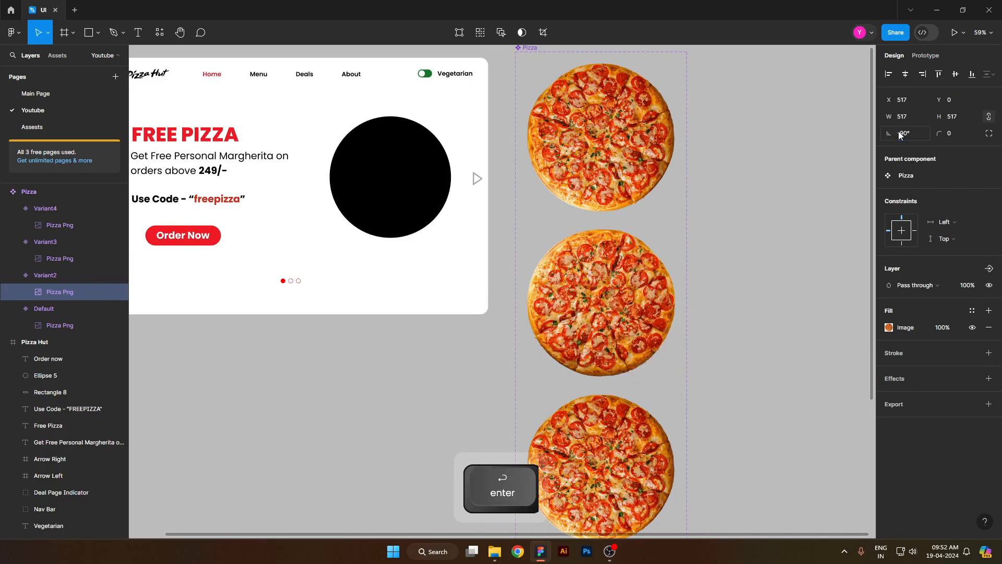
Step: Set the rotation of the pizza image inside Variant3 to -180°
click(48, 259)
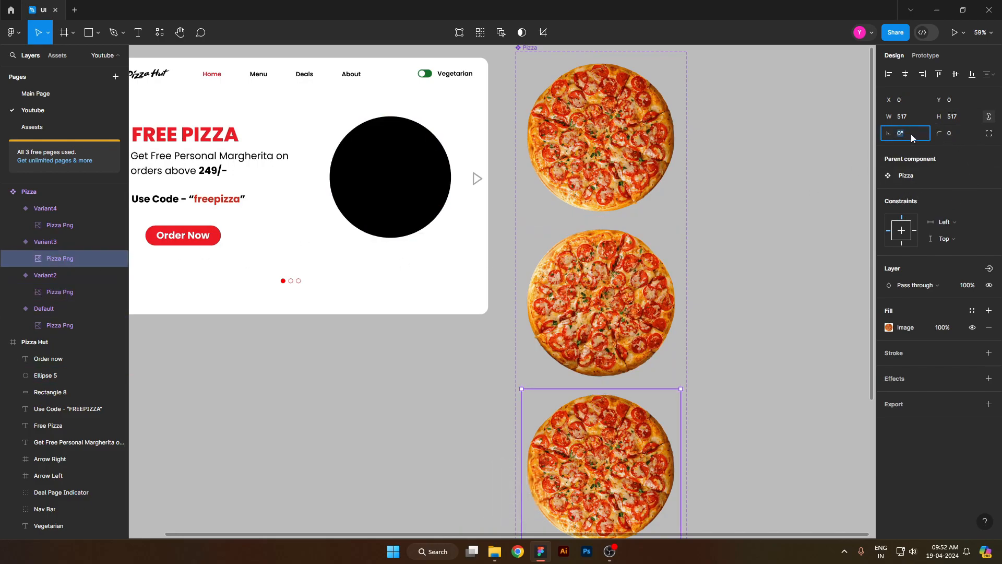
text(-18)
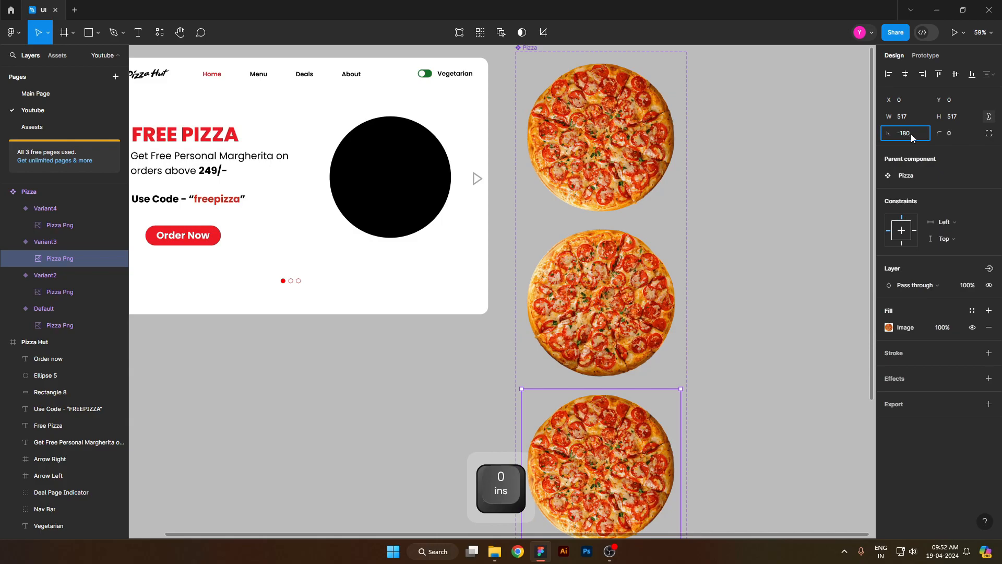
key(Return)
Step: Set the rotation of the pizza image inside Variant4 to -270°
click(117, 229)
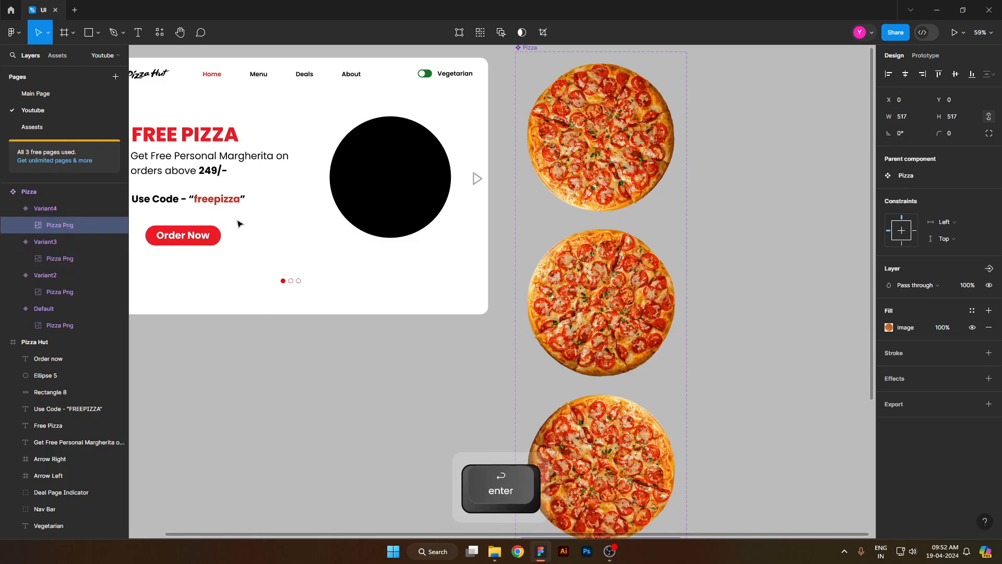
click(911, 132)
text(-)
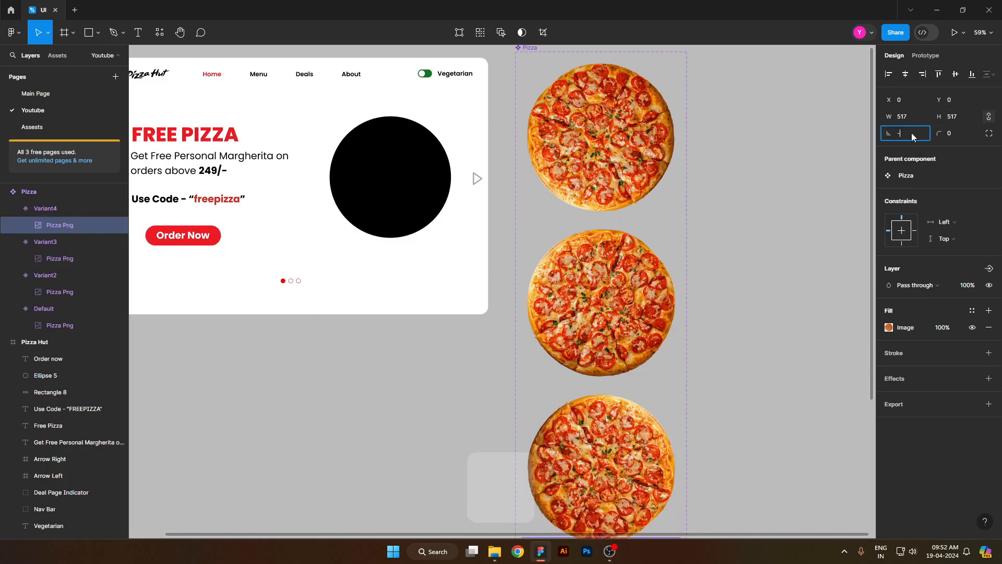
text(270)
key(Return)
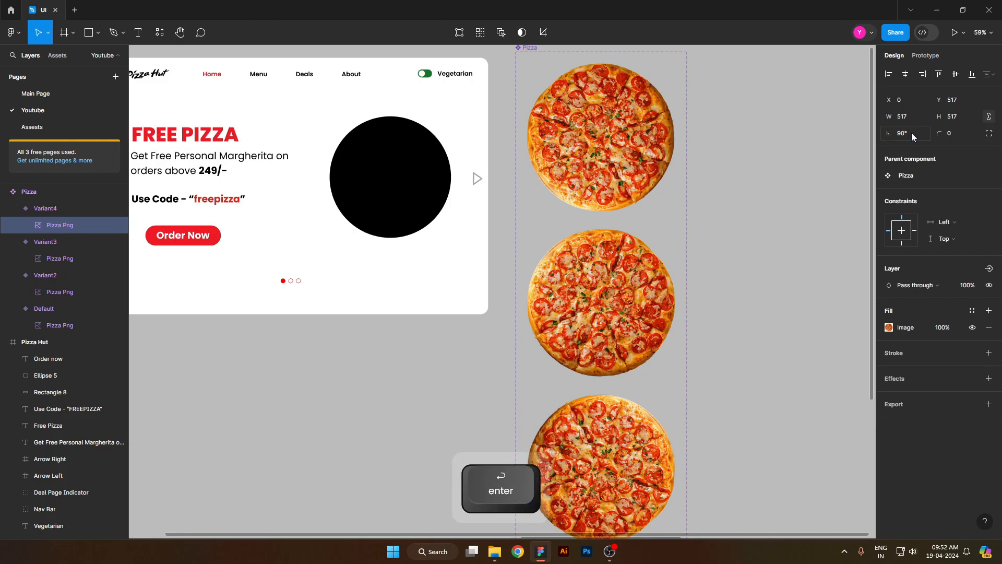
Step: Create a prototype connection from the Default pizza variant to Variant2
click(773, 323)
ctrl+scroll(752, 334, down, 5)
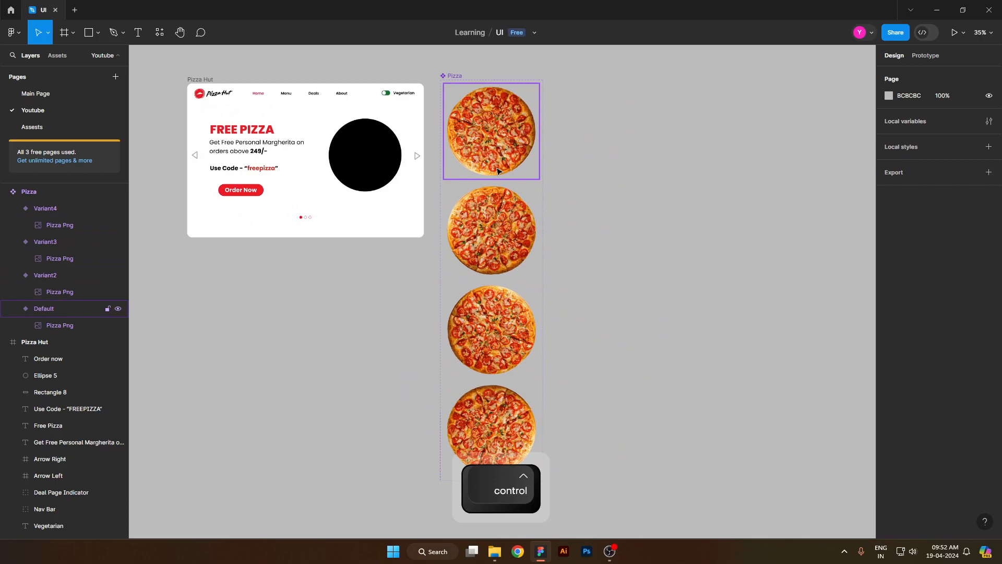
click(497, 171)
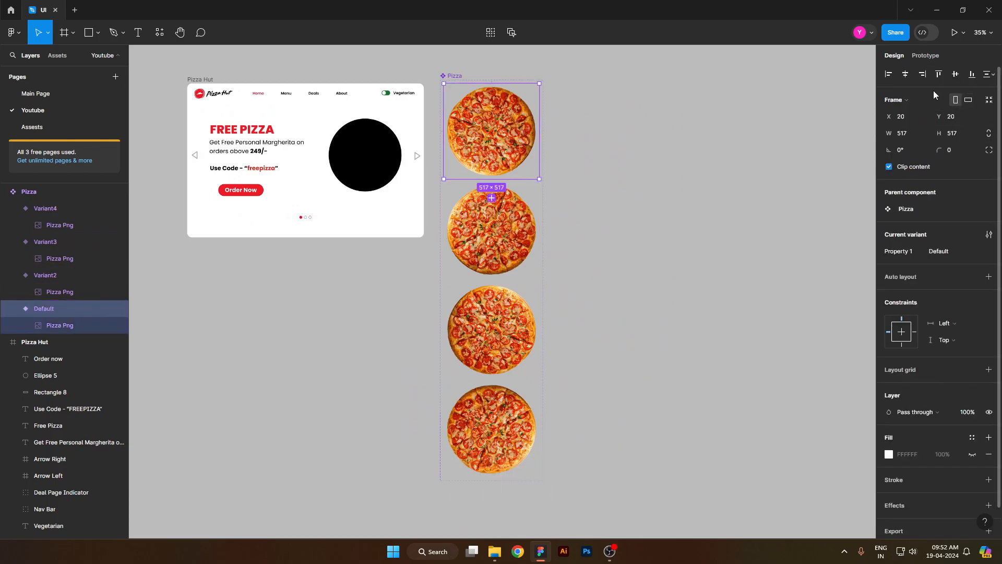
click(940, 54)
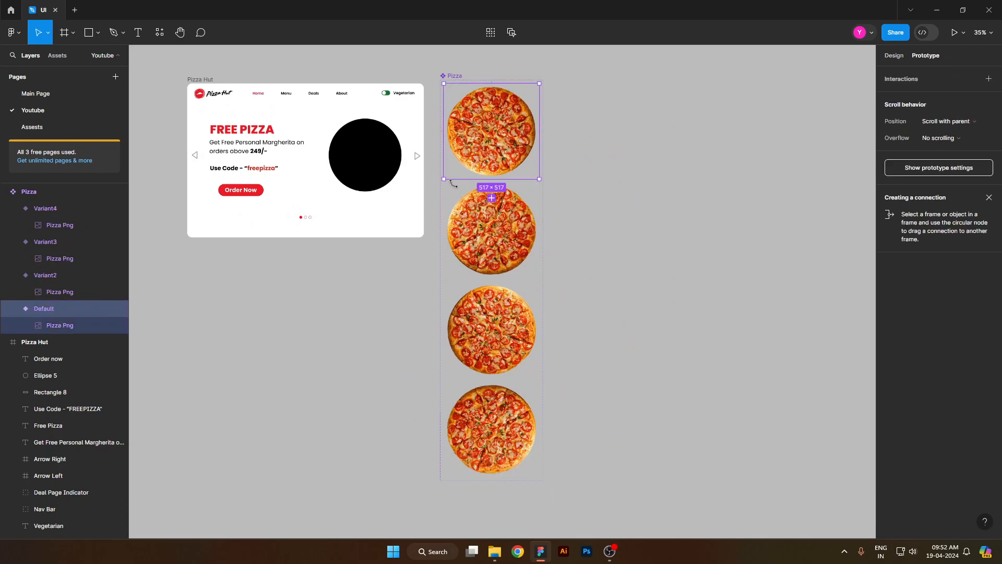
drag(539, 131, 524, 216)
Step: Trigger the Default-to-Variant2 interaction after a delay of 1 ms, with a 4000 ms Smart animate duration
click(458, 215)
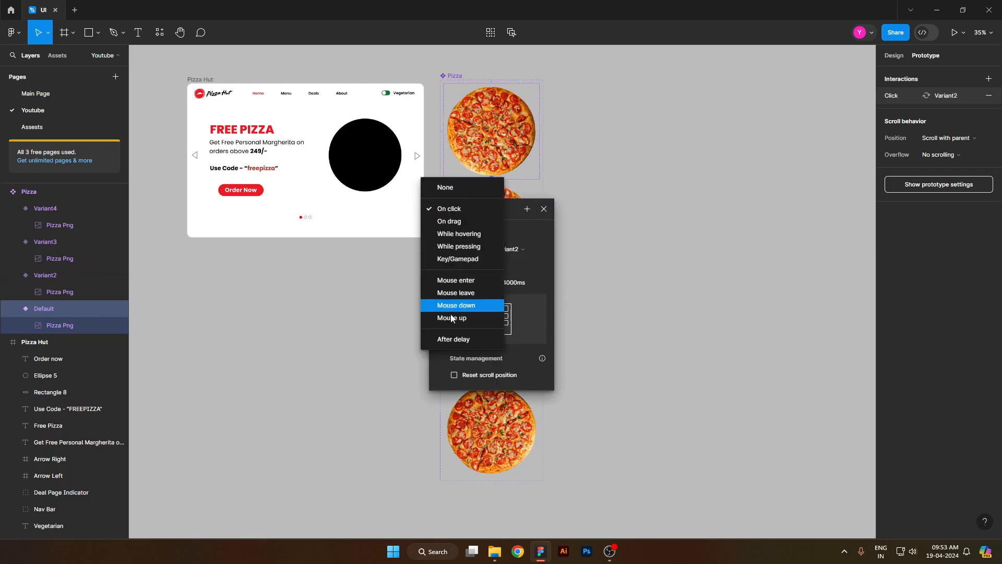
click(452, 343)
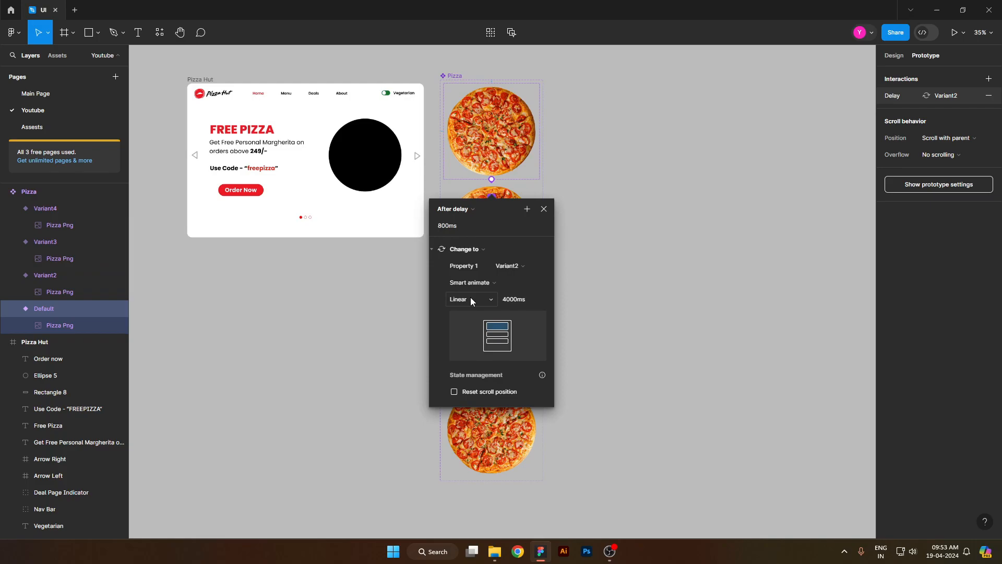
click(531, 301)
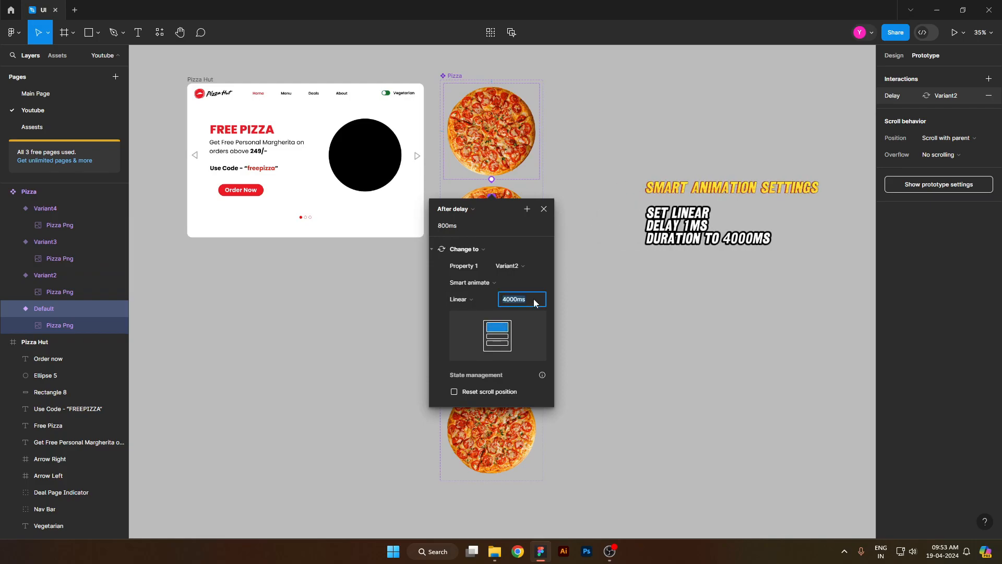
text(40)
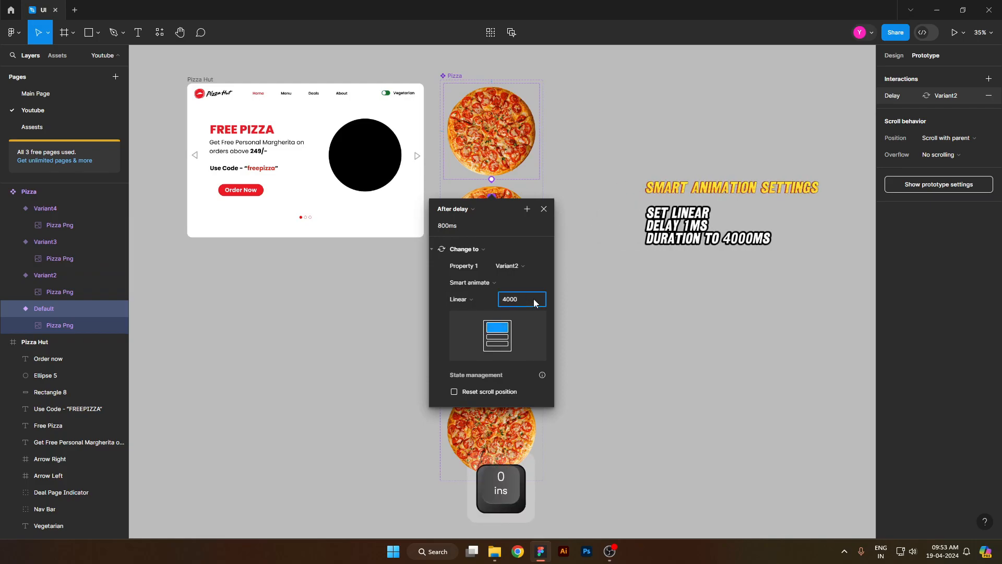
key(Return)
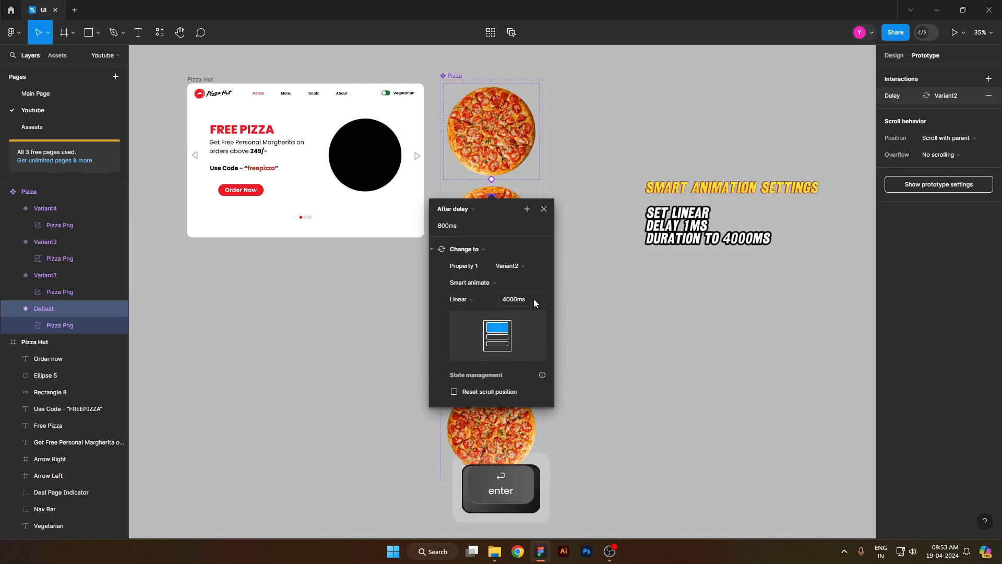
click(448, 225)
text(1)
key(Return)
click(733, 315)
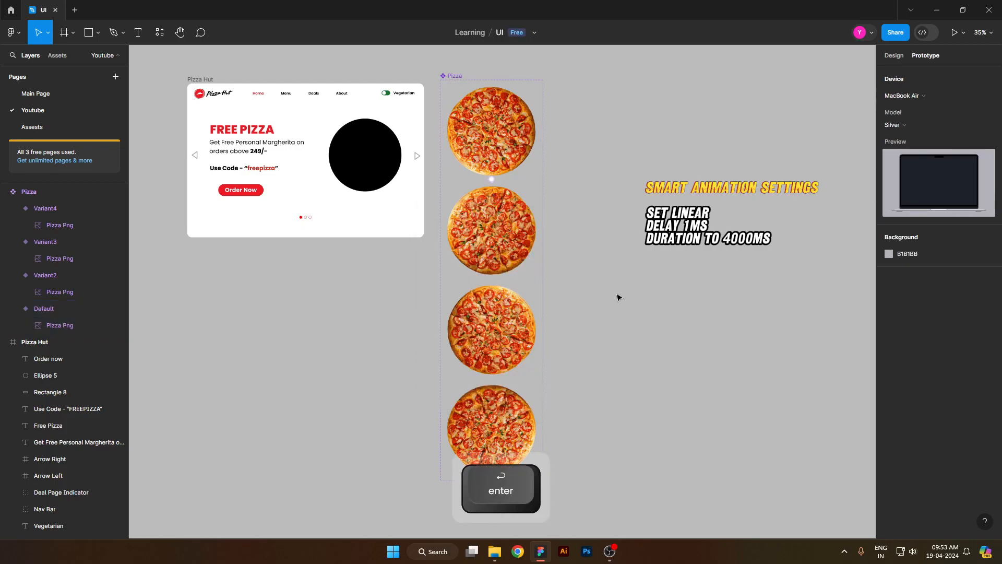
Step: Connect Variant2 to Variant3 with an After delay trigger of 1 ms
click(539, 232)
click(450, 307)
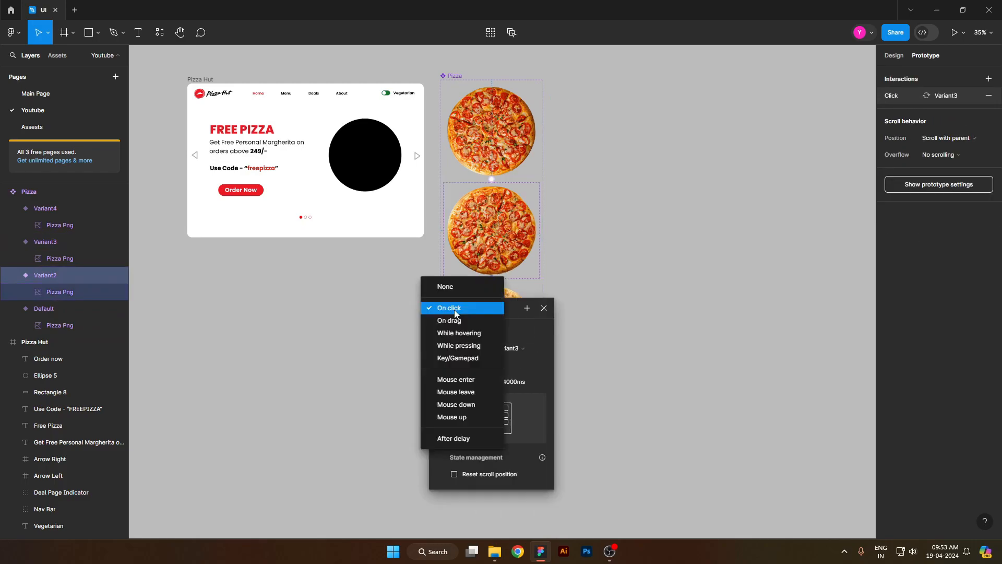
click(448, 439)
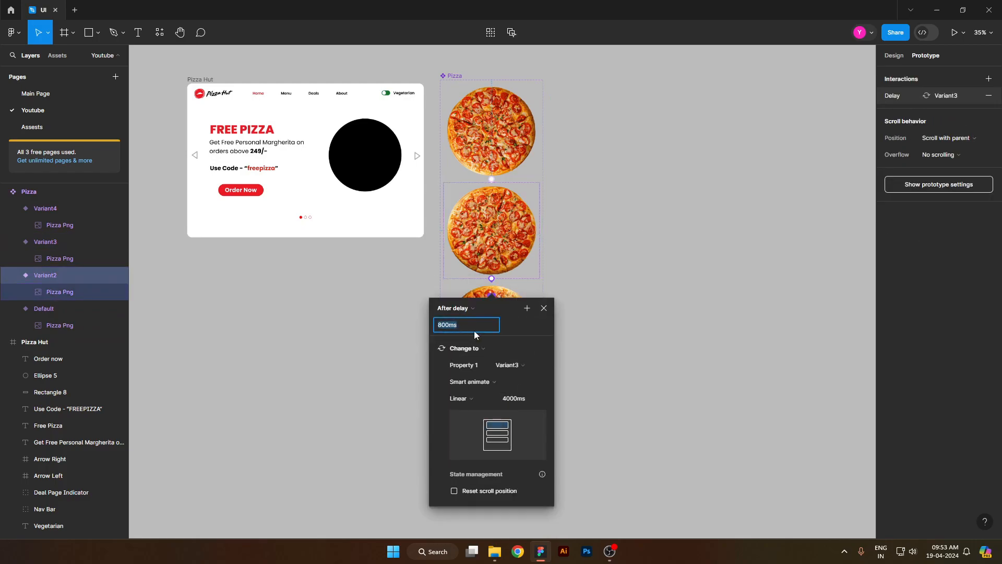
text(1)
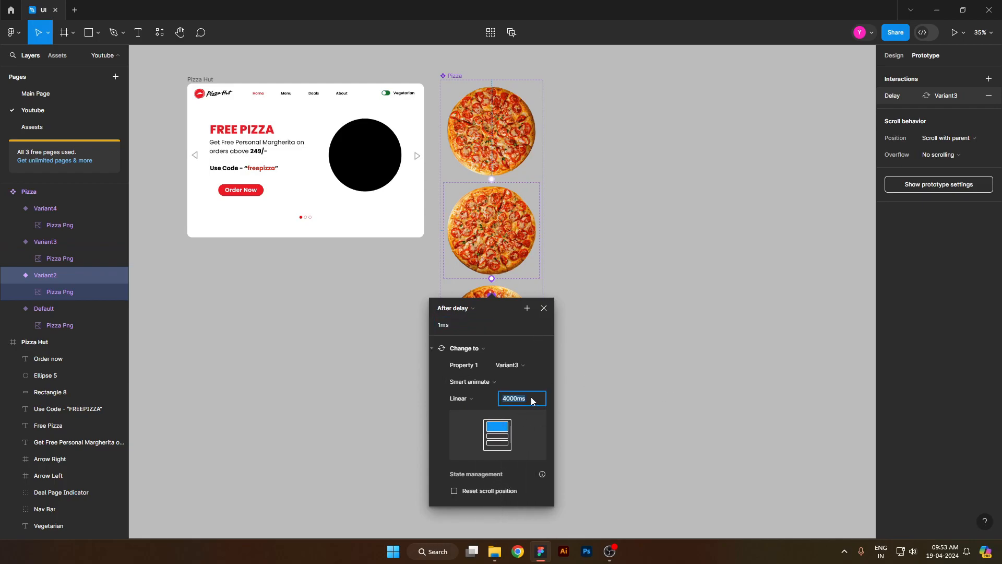
click(647, 363)
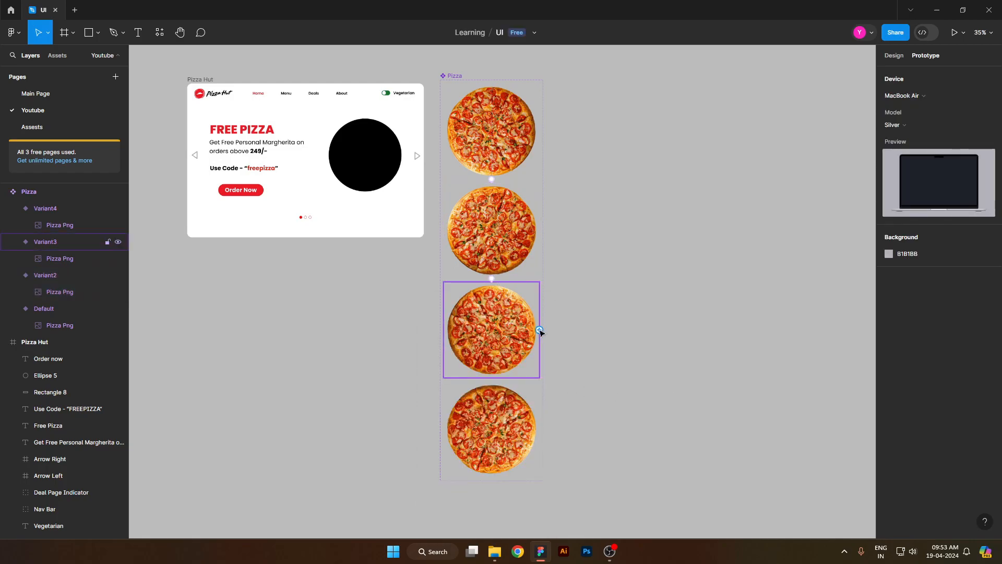
Step: Connect Variant3 to Variant4 with an After delay trigger of 1 ms
click(537, 328)
drag(492, 376, 478, 415)
click(453, 407)
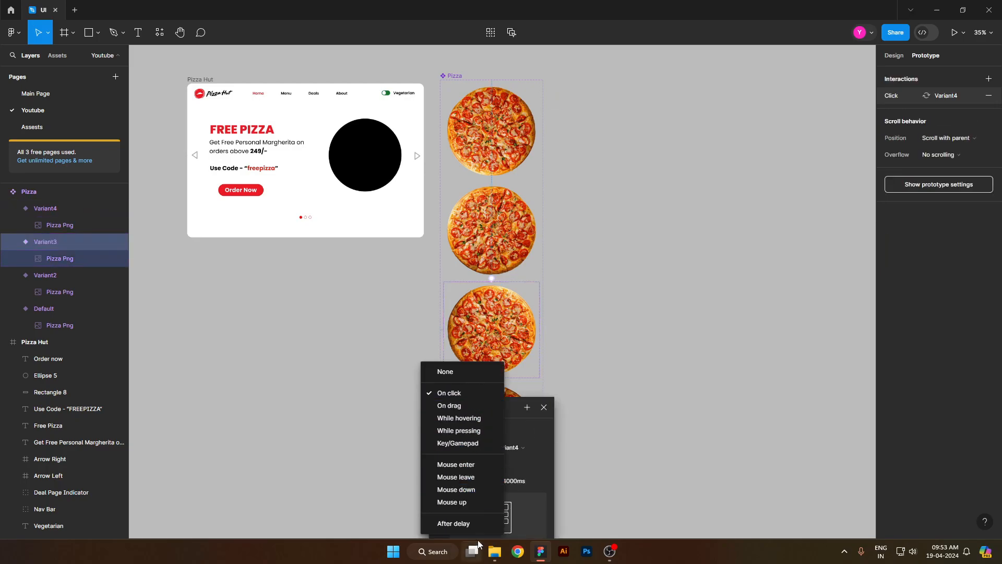
click(485, 522)
click(461, 427)
text(1)
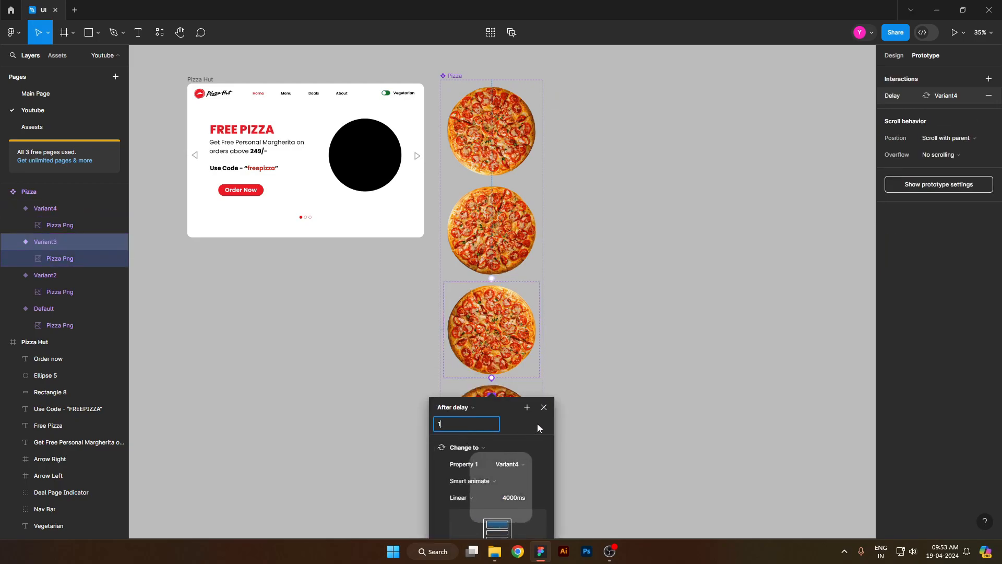
click(642, 380)
Step: Connect Variant4 back to Default with an After delay trigger of 1 ms and a 4000 ms animation duration
click(484, 478)
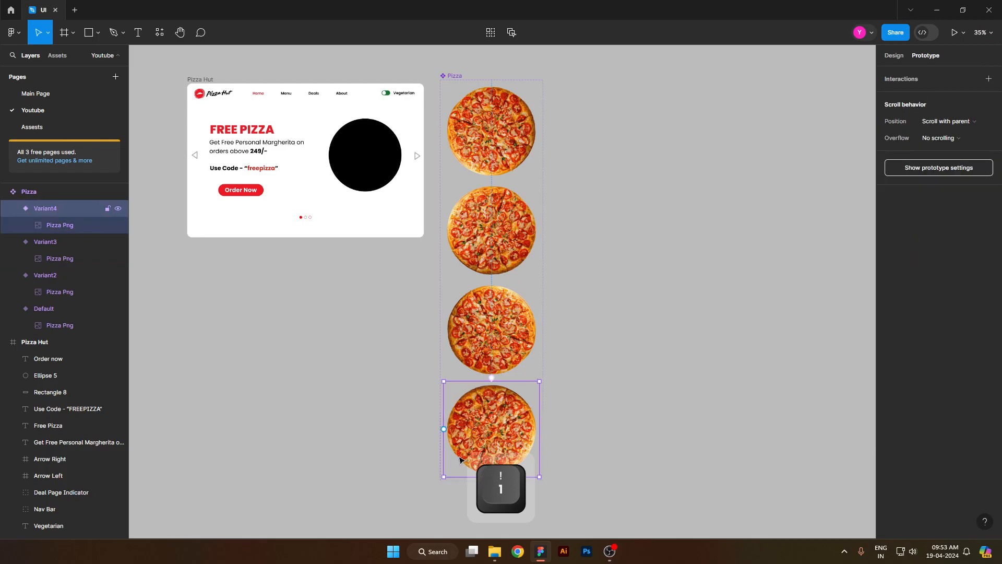
drag(540, 429, 487, 144)
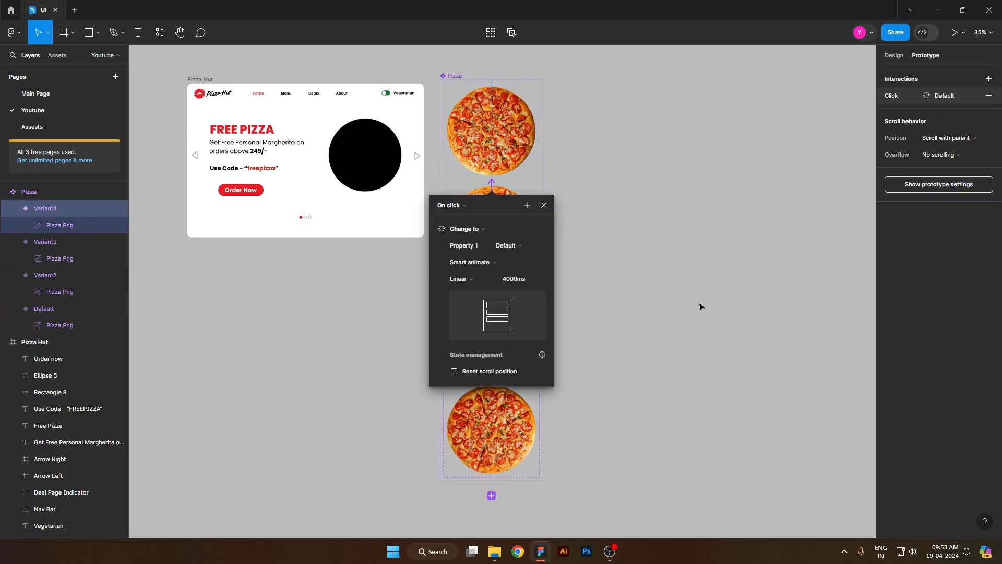
click(461, 208)
click(486, 327)
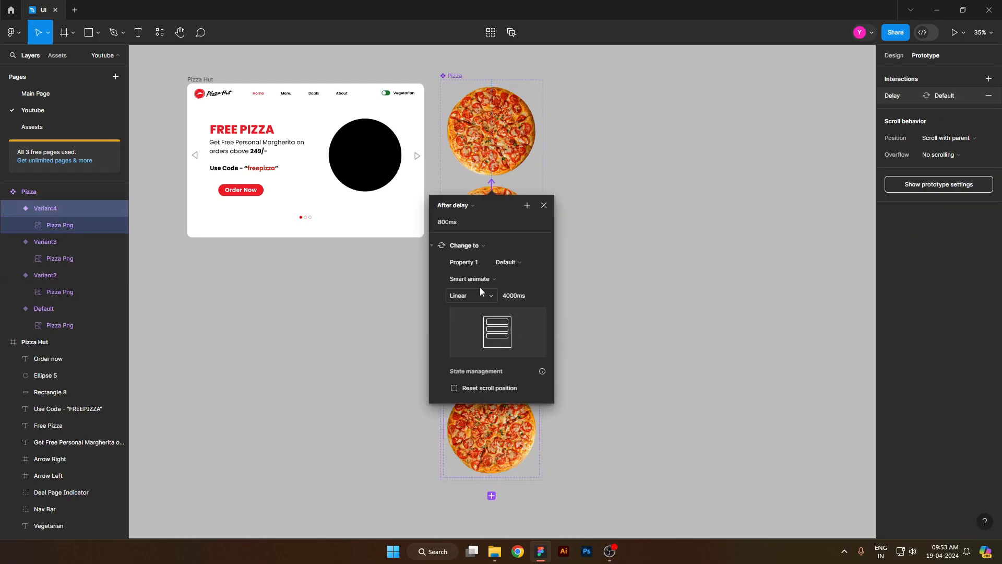
text(1)
click(517, 296)
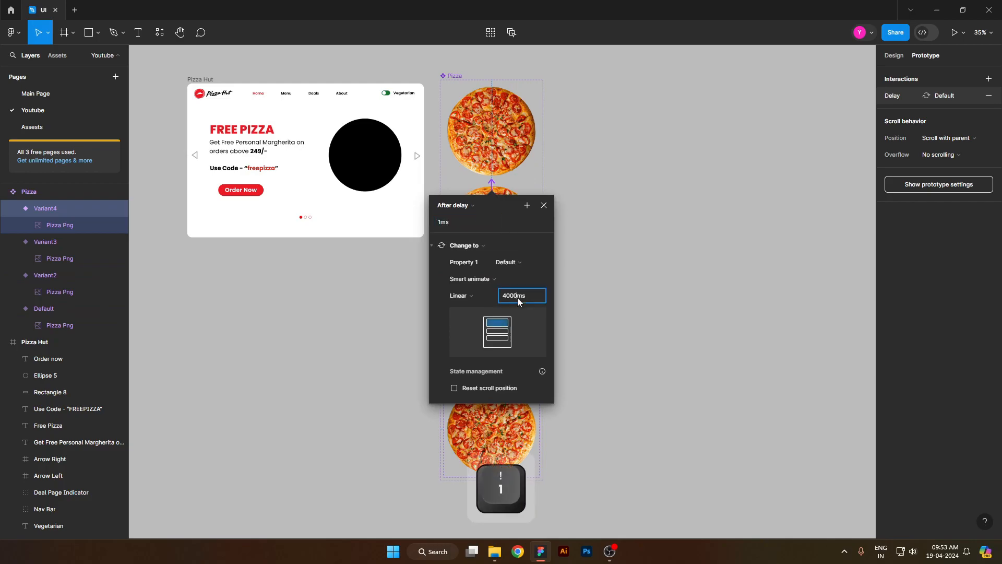
text(4000)
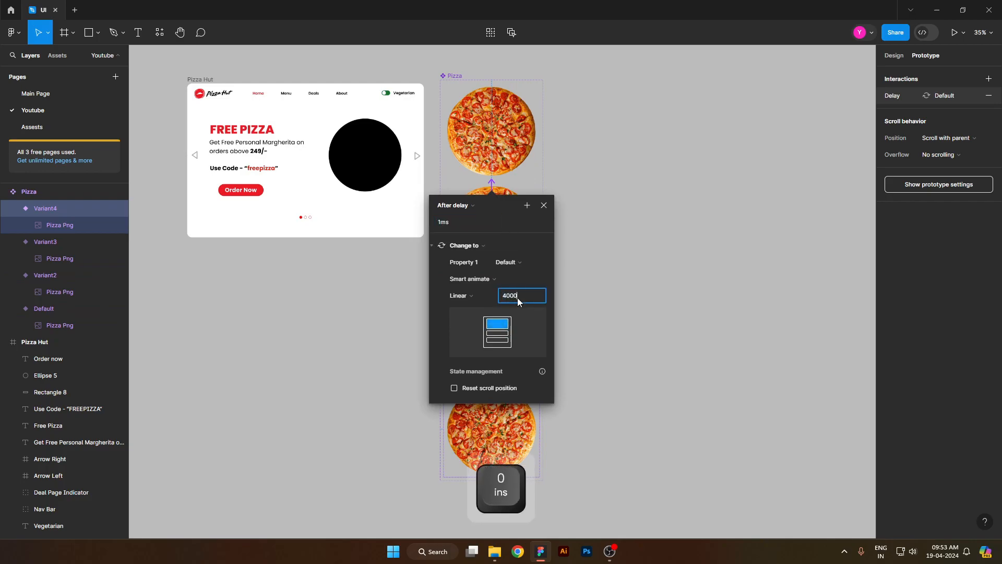
key(Return)
click(608, 323)
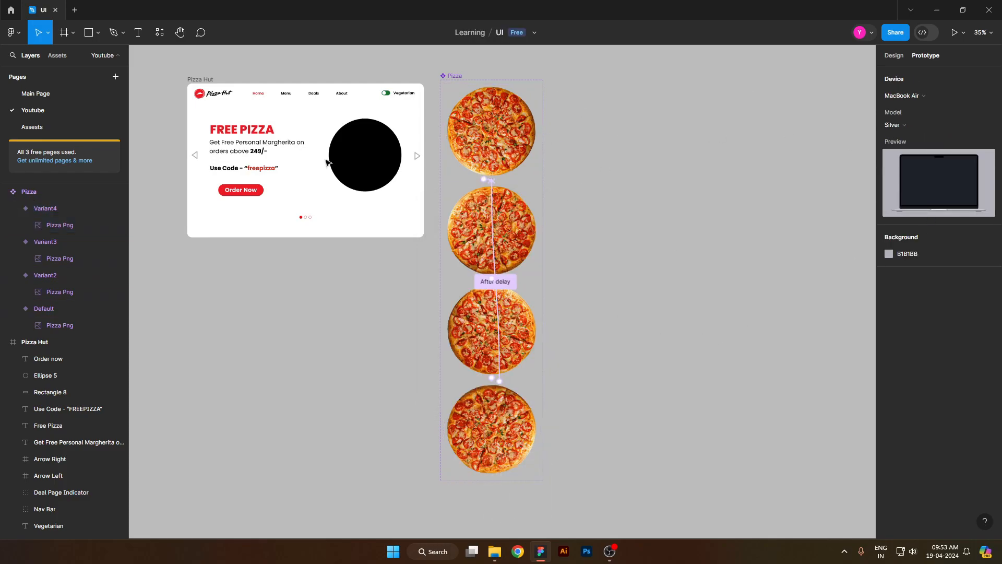
Step: Place an instance of the local Pizza component over the black circle in the Pizza Hut frame
click(58, 56)
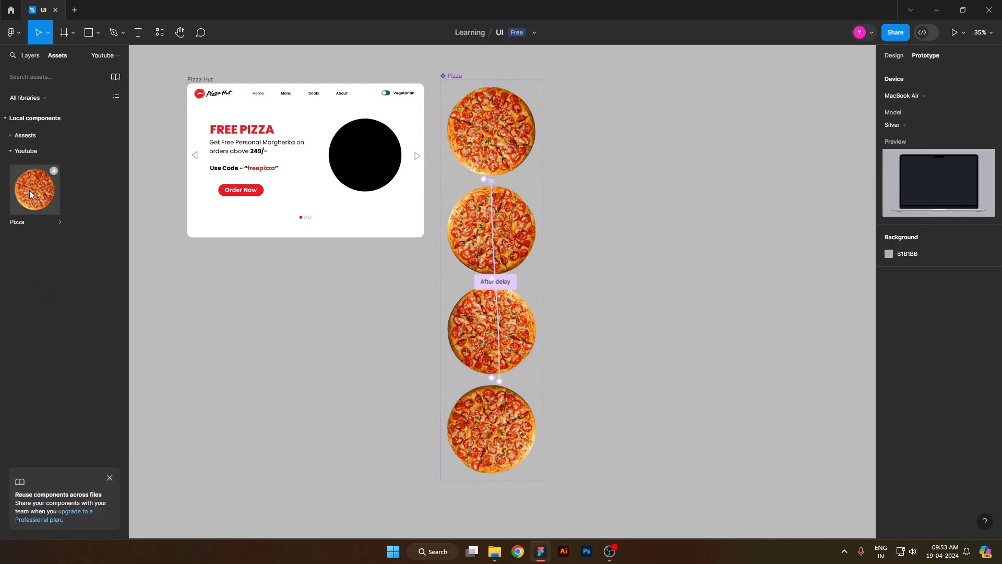
drag(102, 190, 366, 156)
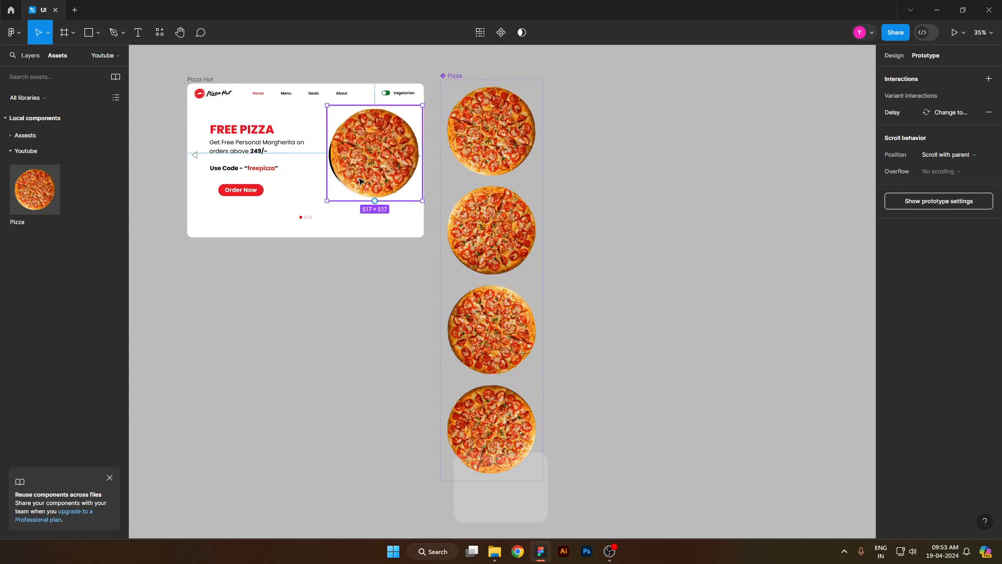
Step: Scale the pizza instance proportionally to about 399 × 399 with the Scale tool and center it on the black circle
scroll(351, 177, up, 5)
scroll(359, 181, up, 3)
drag(514, 292, 496, 283)
key(ctrl+z)
click(48, 32)
click(62, 69)
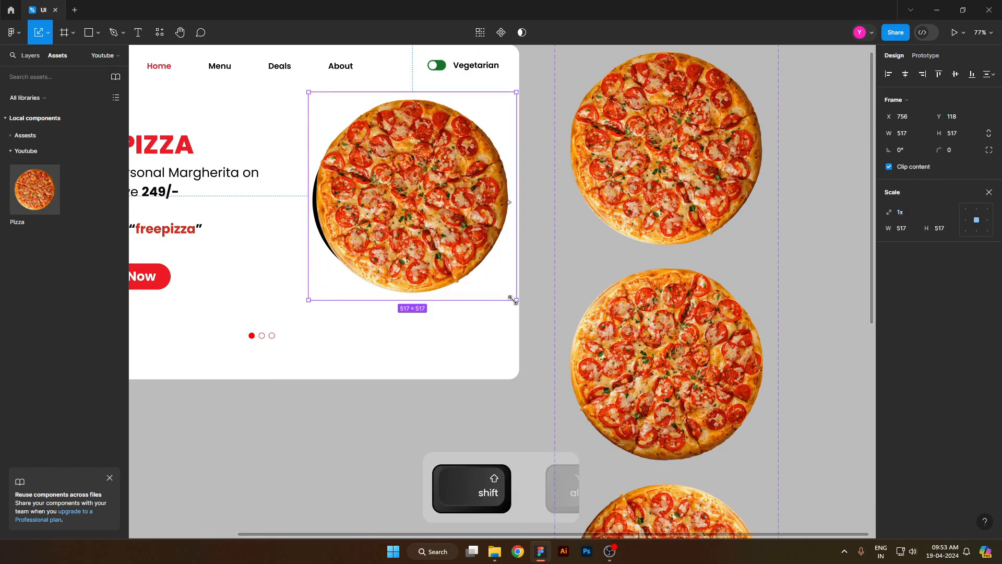
drag(515, 299, 486, 277)
drag(413, 213, 393, 216)
scroll(391, 198, up, 3)
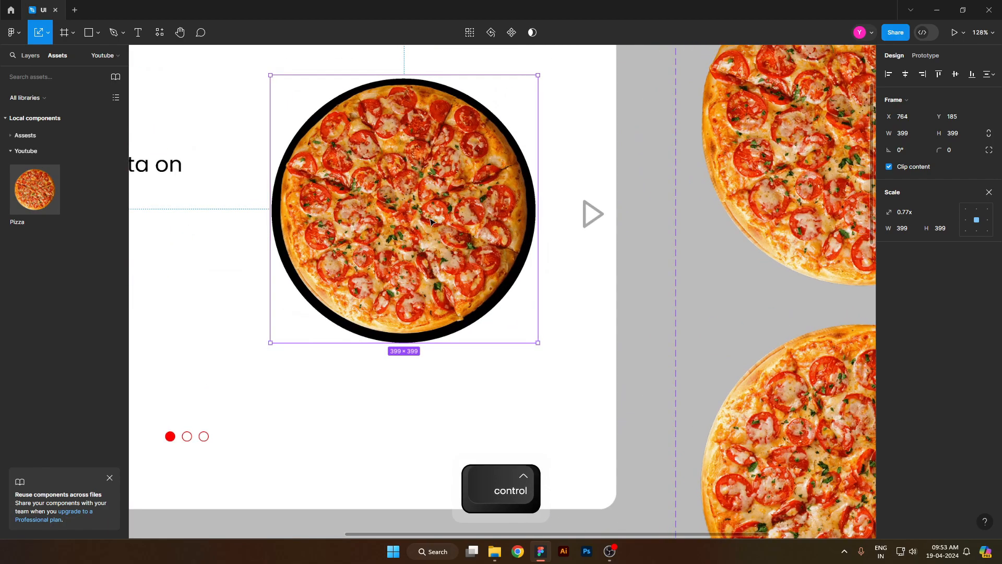
click(649, 221)
Step: Select the Pizza Hut frame and present its prototype
scroll(649, 221, down, 5)
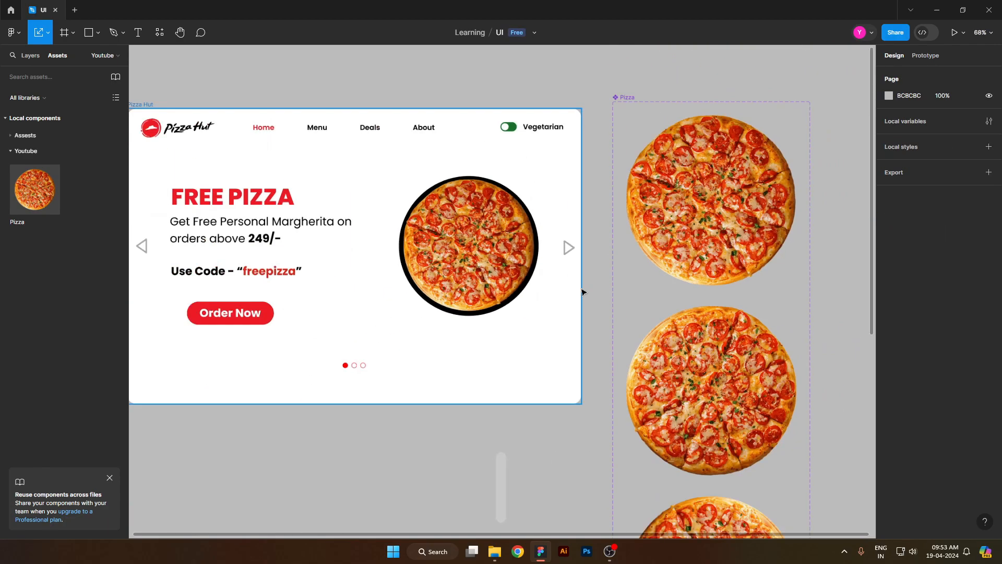
click(316, 174)
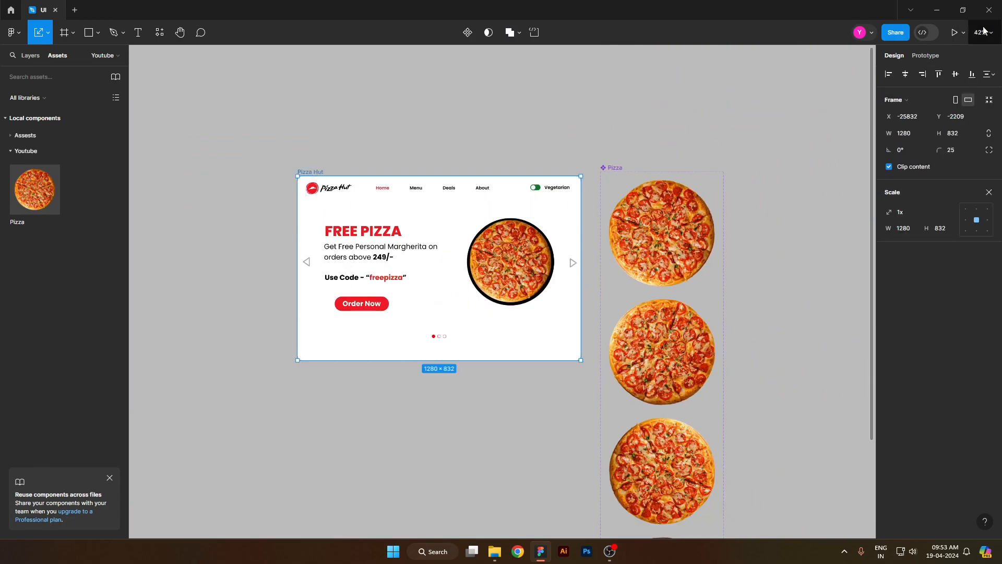
click(953, 32)
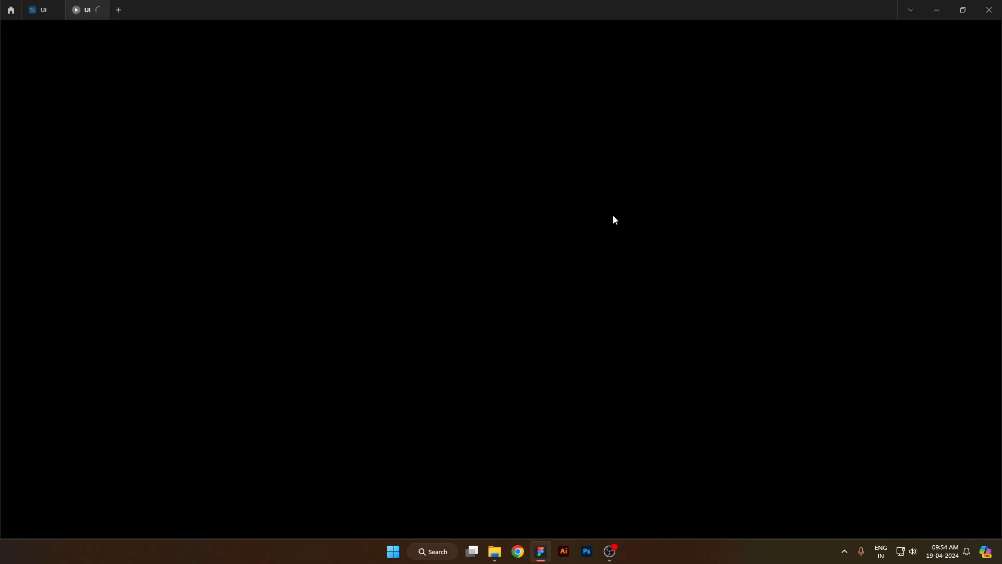